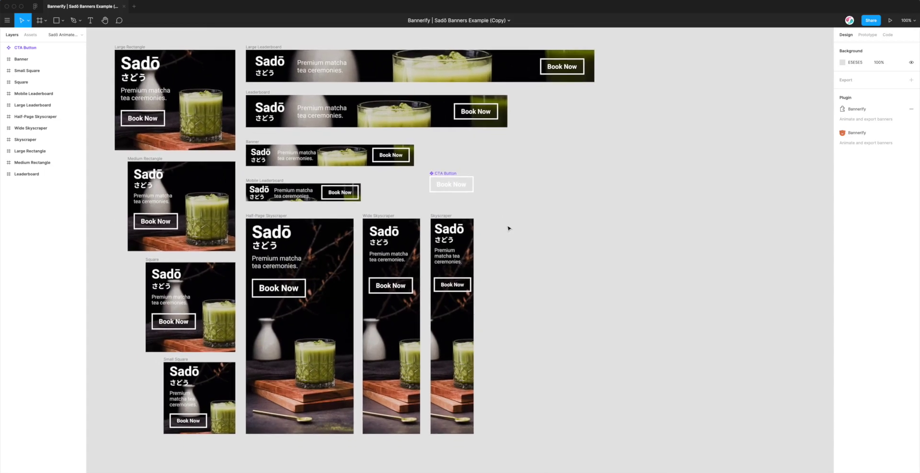
Check the Bannerify plugin on the Figma home screen, then return to the Sadō banners file.
{"action": "scroll", "coordinate": [509, 229], "scroll_direction": "up", "scroll_amount": 1}
{"action": "scroll", "coordinate": [508, 228], "scroll_direction": "left", "scroll_amount": 2}
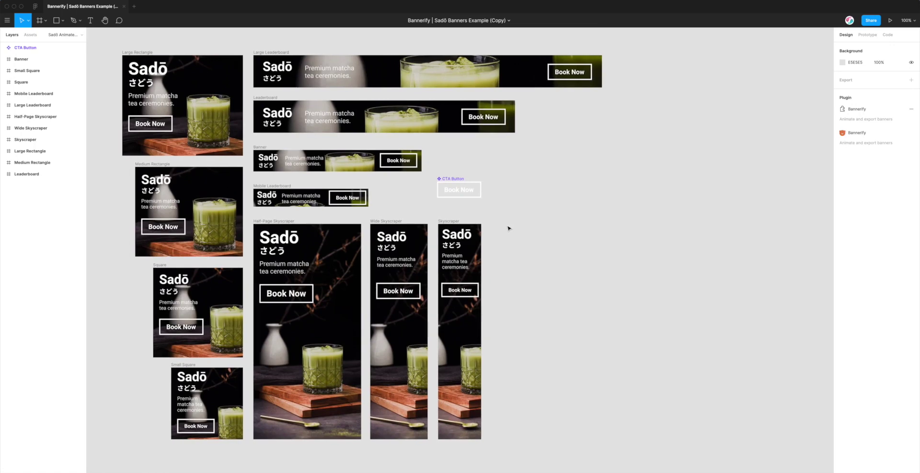
{"action": "left_click", "coordinate": [36, 6]}
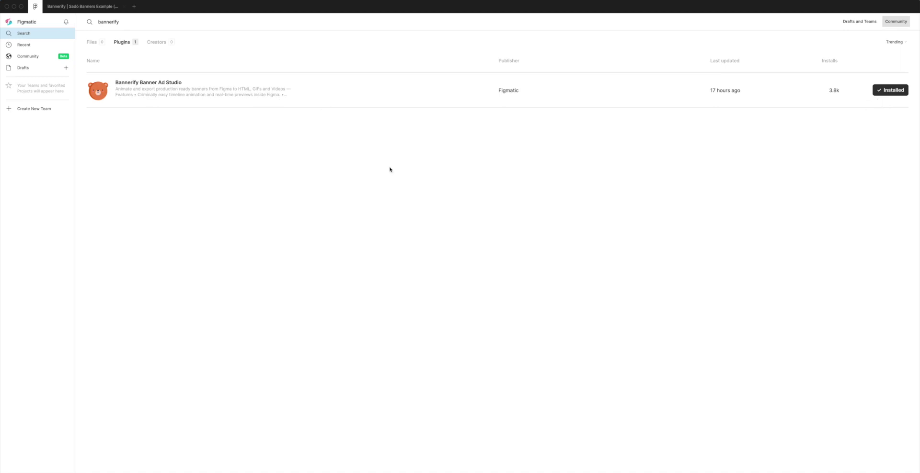
{"action": "left_click", "coordinate": [84, 8]}
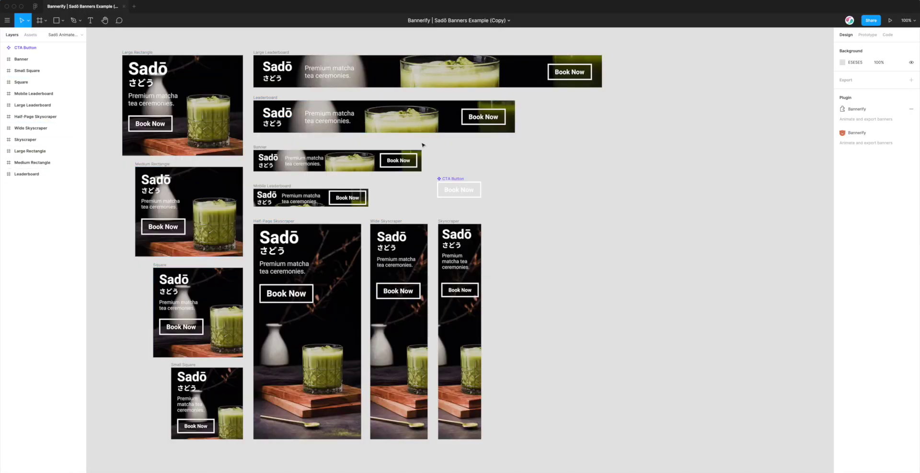
Run Bannerify Banner Ad Studio from the canvas context menu's Plugins list.
{"action": "right_click", "coordinate": [368, 140]}
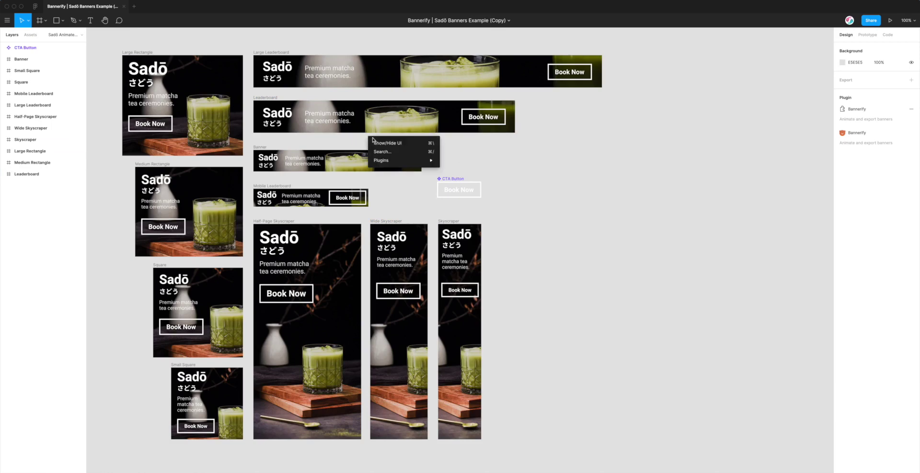
{"action": "mouse_move", "coordinate": [388, 161]}
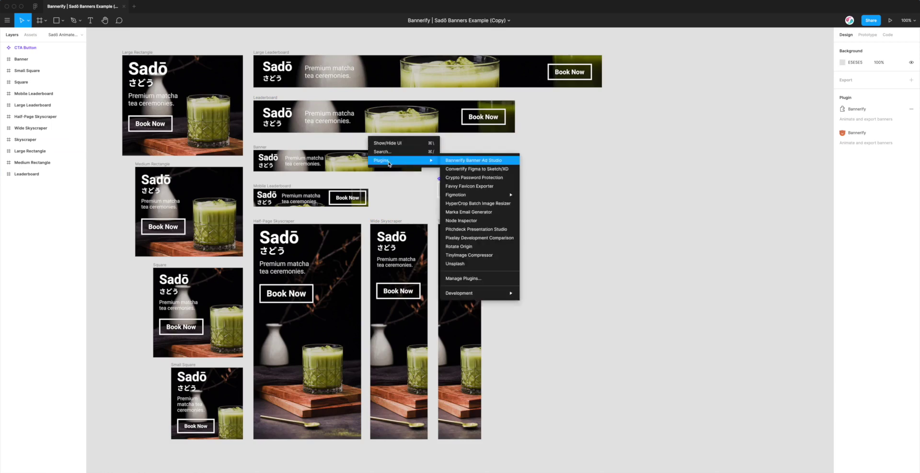
{"action": "left_click", "coordinate": [466, 162]}
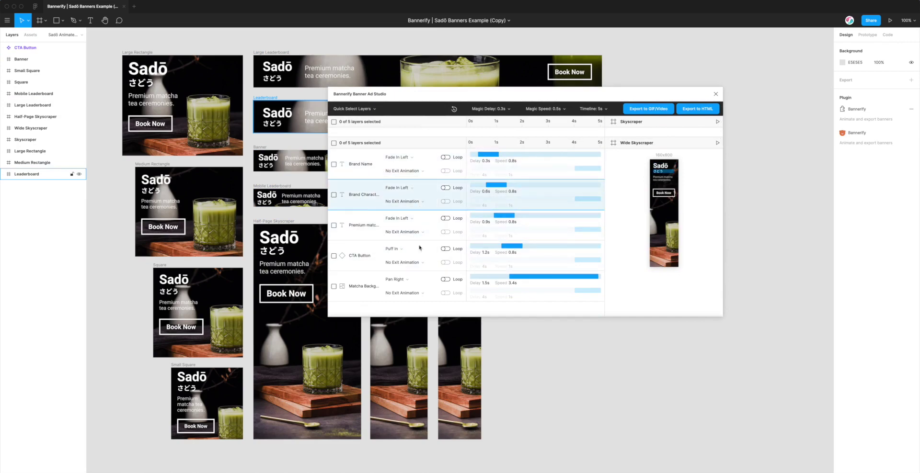
{"action": "scroll", "coordinate": [431, 216], "scroll_direction": "down", "scroll_amount": 1}
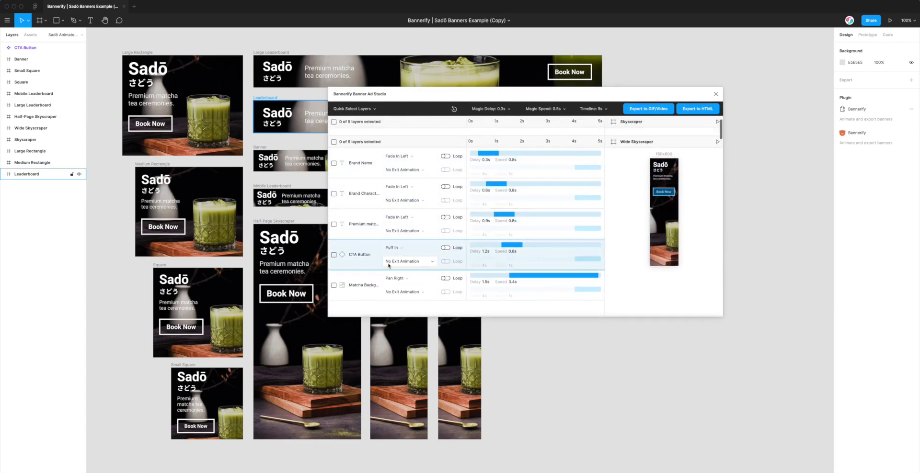
{"action": "scroll", "coordinate": [437, 230], "scroll_direction": "down", "scroll_amount": 1}
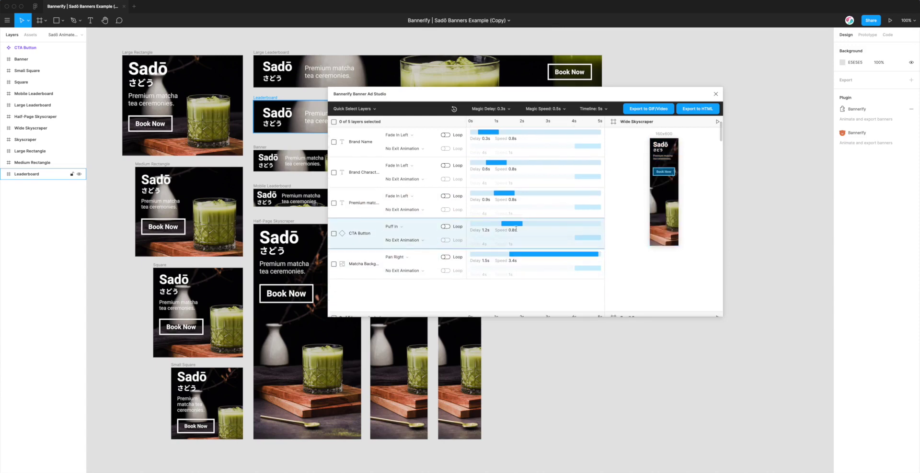
{"action": "scroll", "coordinate": [493, 230], "scroll_direction": "up", "scroll_amount": 3}
{"action": "scroll", "coordinate": [493, 229], "scroll_direction": "up", "scroll_amount": 3}
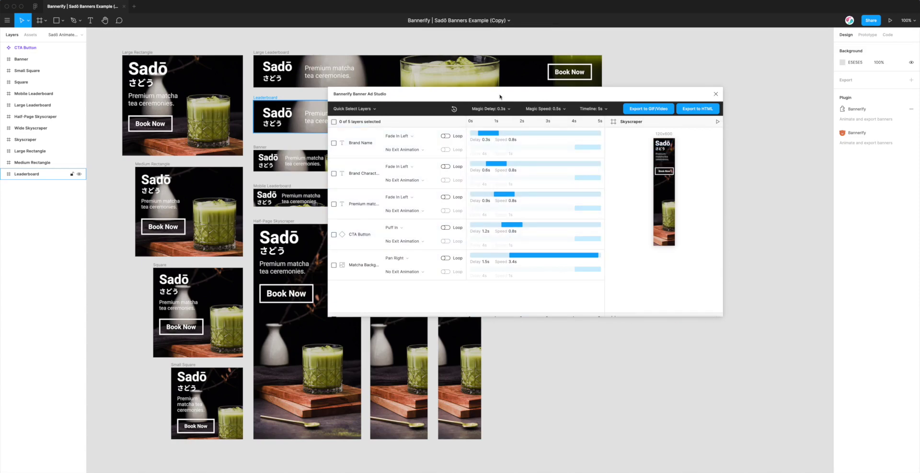
{"action": "left_click_drag", "start_coordinate": [498, 94], "coordinate": [496, 94]}
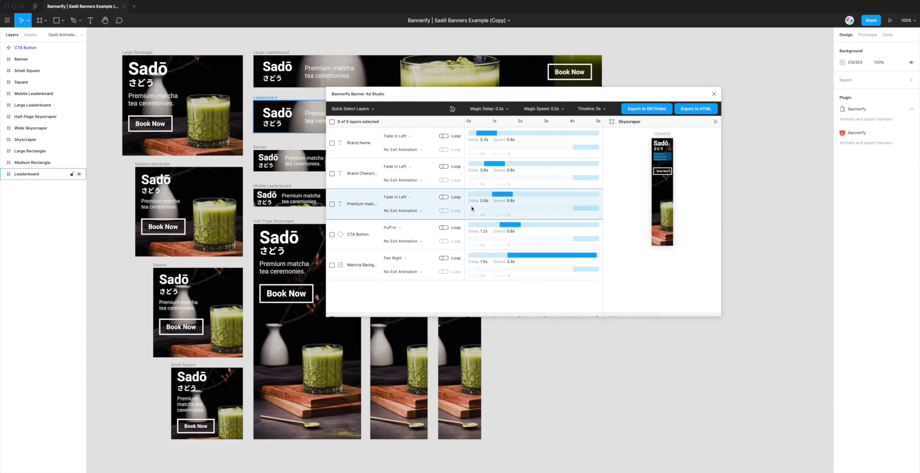
{"action": "scroll", "coordinate": [474, 209], "scroll_direction": "down", "scroll_amount": 5}
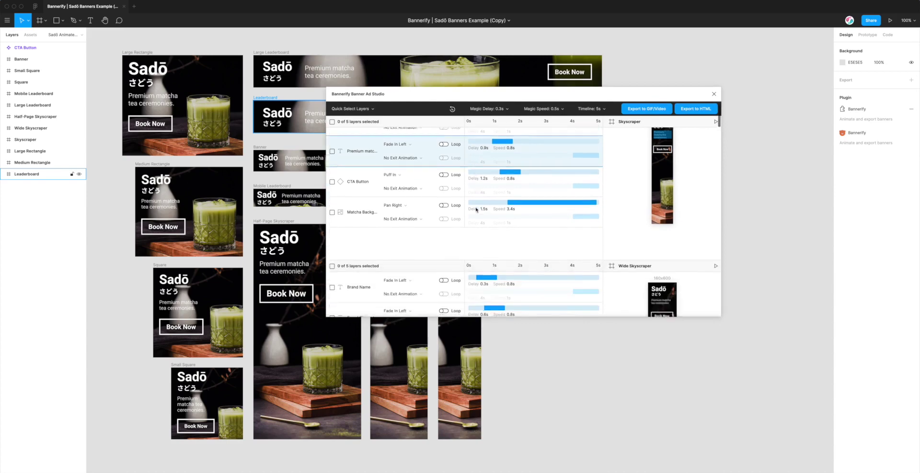
{"action": "scroll", "coordinate": [477, 209], "scroll_direction": "down", "scroll_amount": 5}
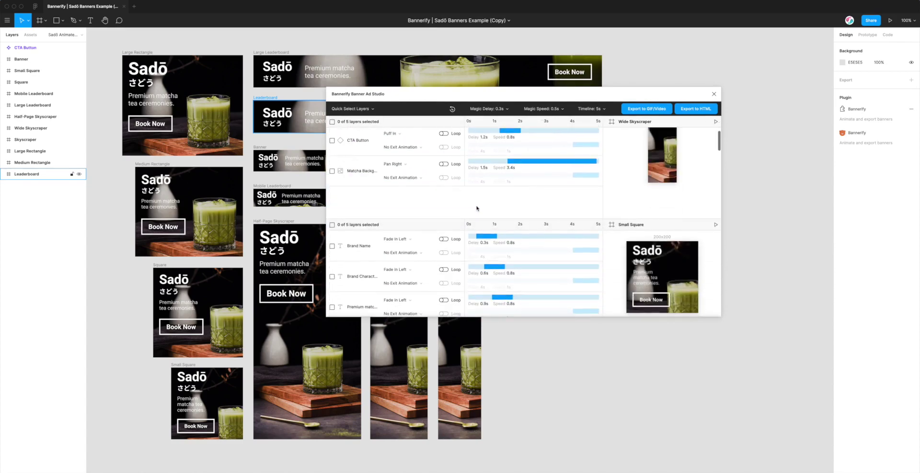
{"action": "scroll", "coordinate": [501, 222], "scroll_direction": "up", "scroll_amount": 5}
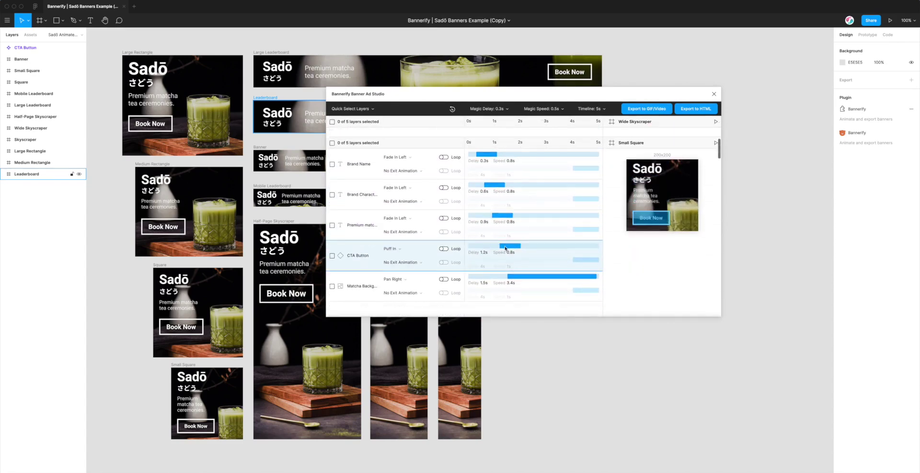
{"action": "scroll", "coordinate": [498, 221], "scroll_direction": "up", "scroll_amount": 3}
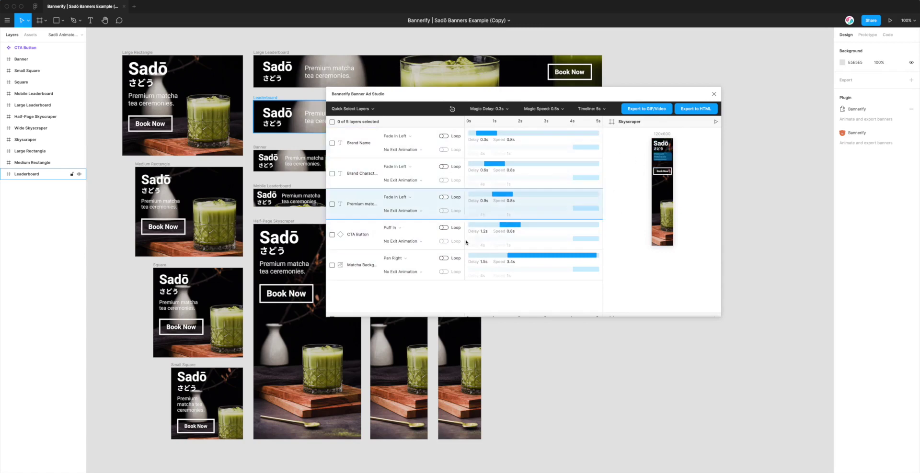
{"action": "left_click", "coordinate": [715, 122]}
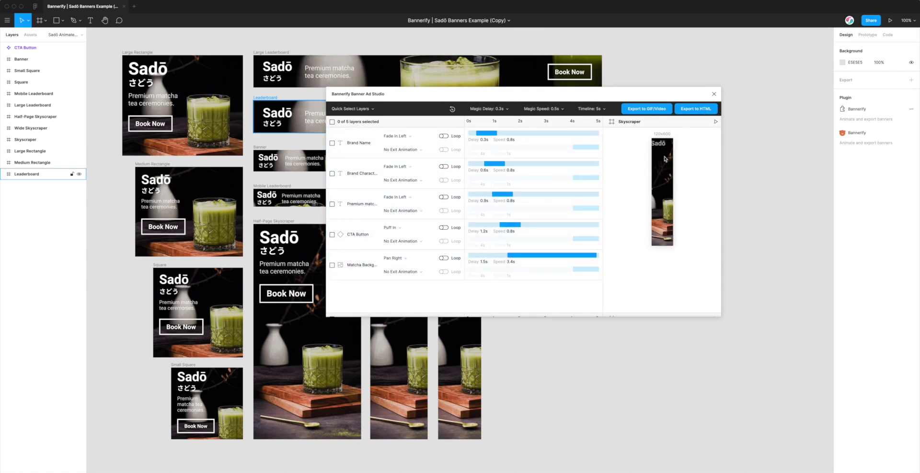
{"action": "scroll", "coordinate": [632, 173], "scroll_direction": "down", "scroll_amount": 5}
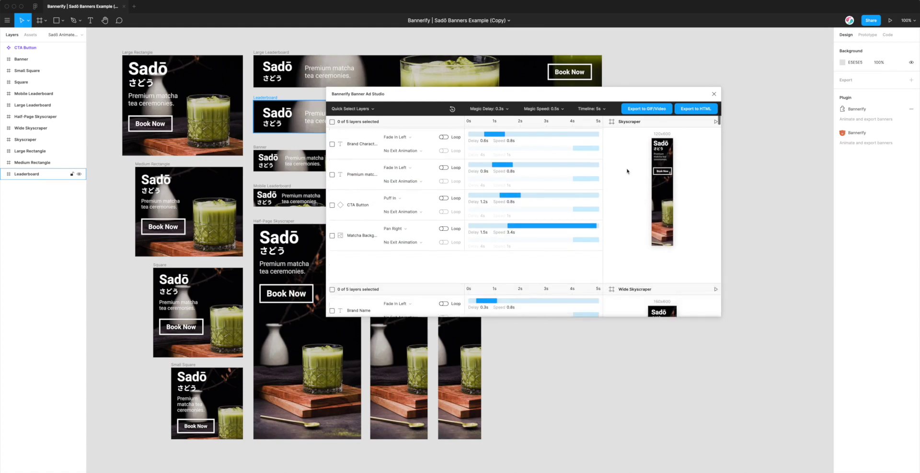
{"action": "scroll", "coordinate": [627, 171], "scroll_direction": "up", "scroll_amount": 5}
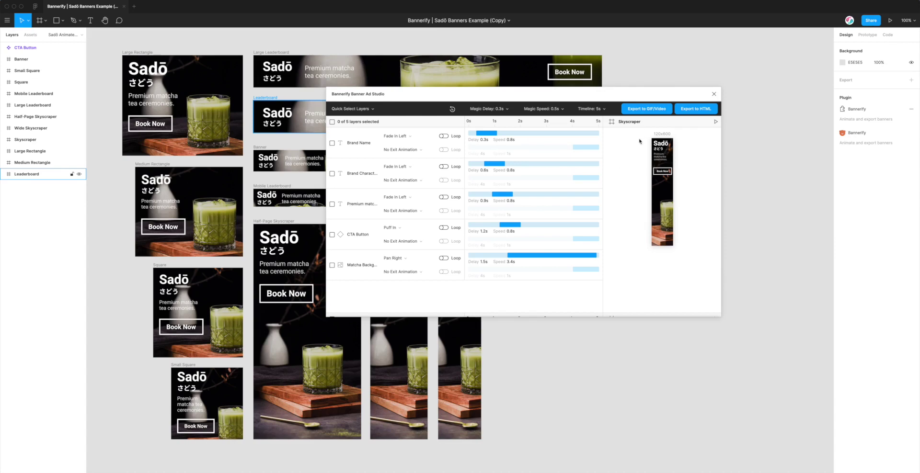
{"action": "left_click_drag", "start_coordinate": [629, 97], "coordinate": [622, 90]}
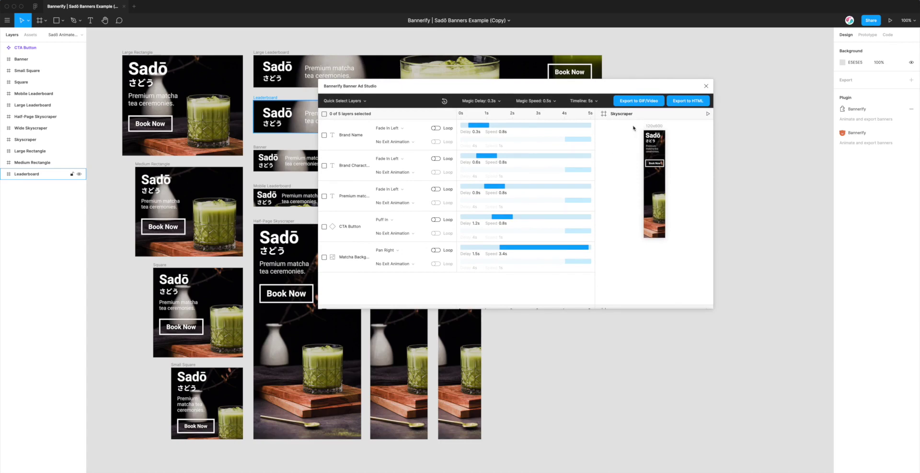
{"action": "scroll", "coordinate": [629, 171], "scroll_direction": "down", "scroll_amount": 1}
{"action": "scroll", "coordinate": [628, 209], "scroll_direction": "up", "scroll_amount": 1}
{"action": "left_click", "coordinate": [638, 102]}
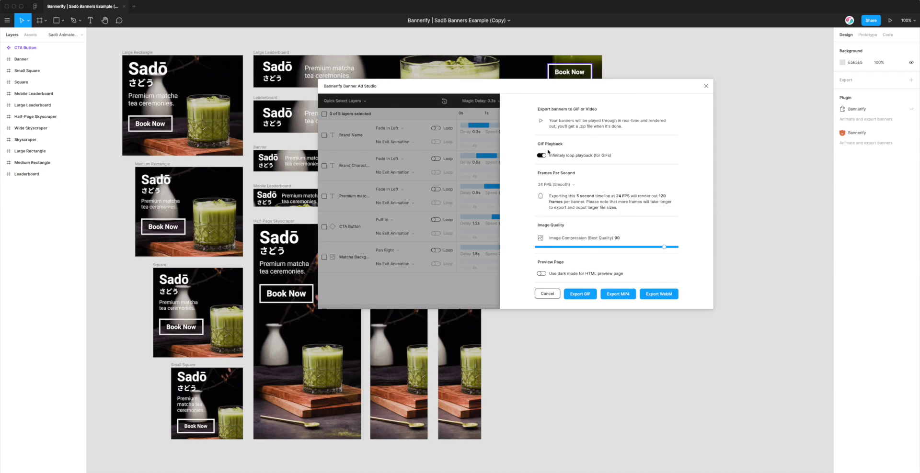
Turn on infinite GIF looping and bring up the frame rate choices.
{"action": "left_click", "coordinate": [540, 154]}
{"action": "left_click", "coordinate": [583, 186]}
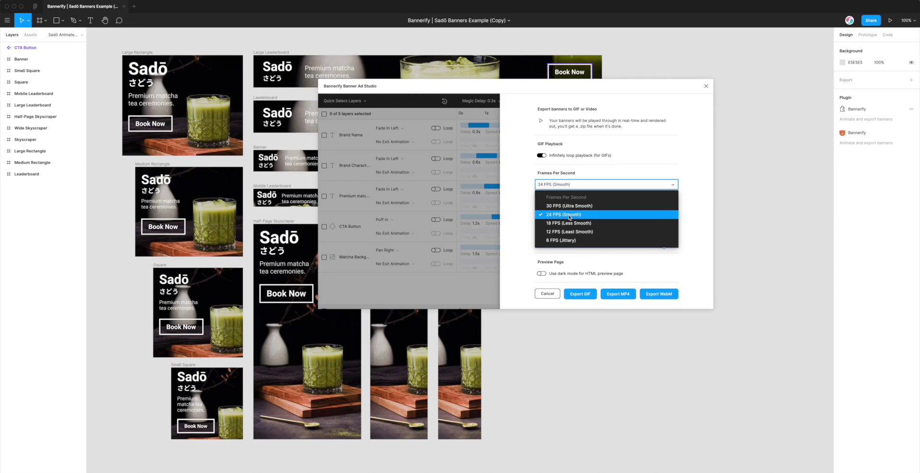
Keep 24 FPS, set image compression to 74, leave dark mode off, and export as MP4.
{"action": "left_click", "coordinate": [569, 215]}
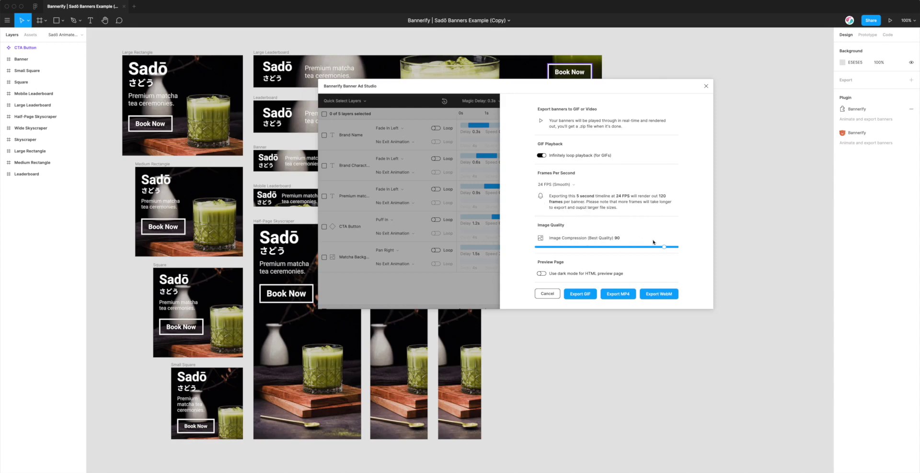
{"action": "mouse_move", "coordinate": [664, 246]}
{"action": "left_mouse_down"}
{"action": "mouse_move", "coordinate": [630, 247]}
{"action": "mouse_move", "coordinate": [664, 247]}
{"action": "left_mouse_up"}
{"action": "left_click", "coordinate": [541, 274]}
{"action": "left_click", "coordinate": [561, 276]}
{"action": "left_click", "coordinate": [618, 294]}
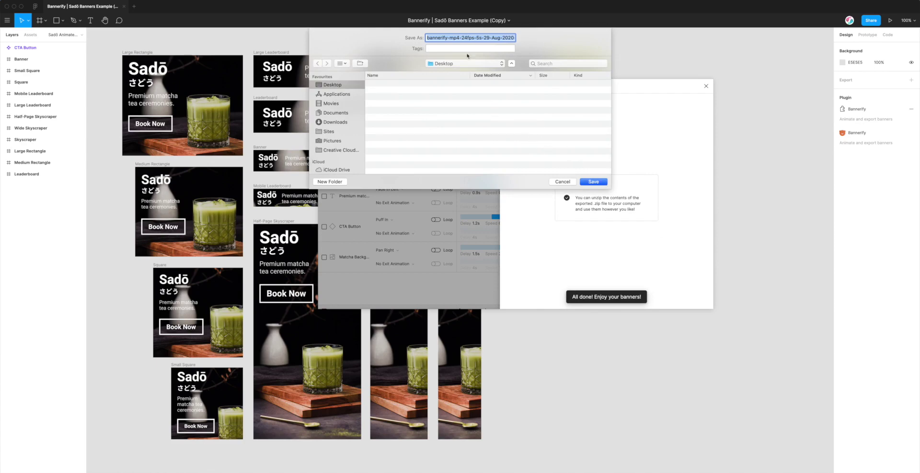
Save the bannerify-mp4-24fps-5s-29-Aug-2020 zip to the Desktop.
{"action": "left_click", "coordinate": [589, 184]}
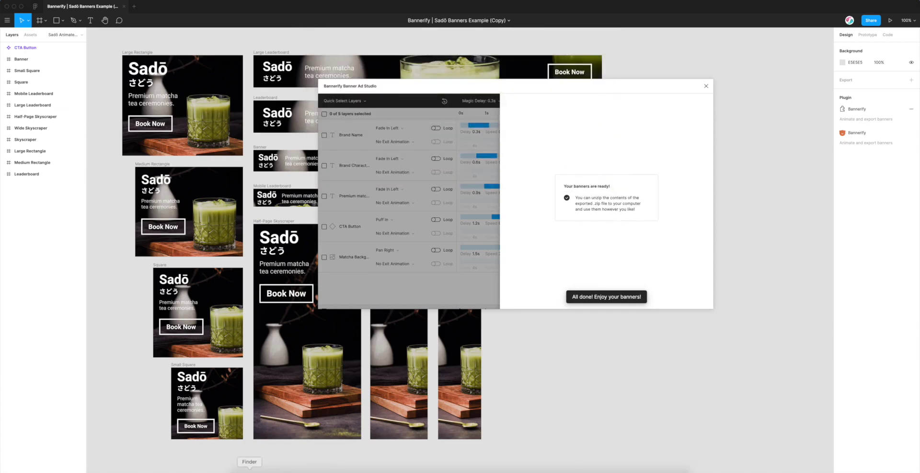
Unzip the bannerify-mp4-24fps-5s-29-Aug-2020 archive on the Desktop and open its extracted folder.
{"action": "left_click", "coordinate": [249, 461]}
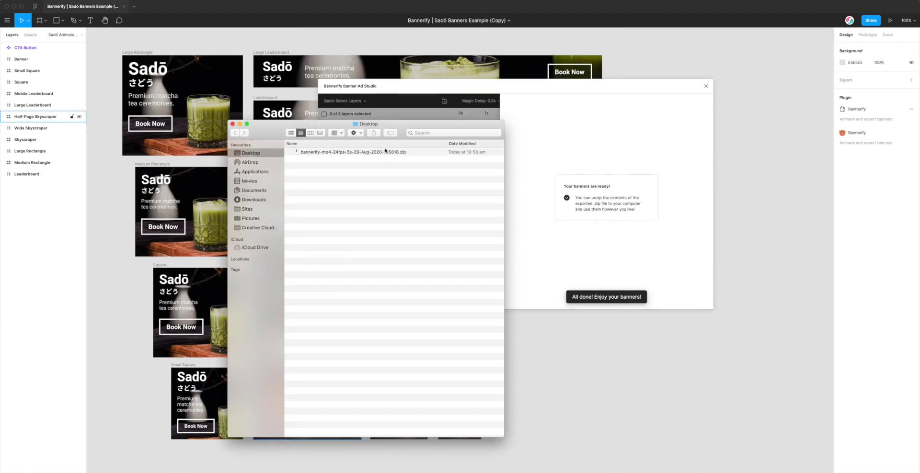
{"action": "scroll", "coordinate": [407, 152], "scroll_direction": "right", "scroll_amount": 5}
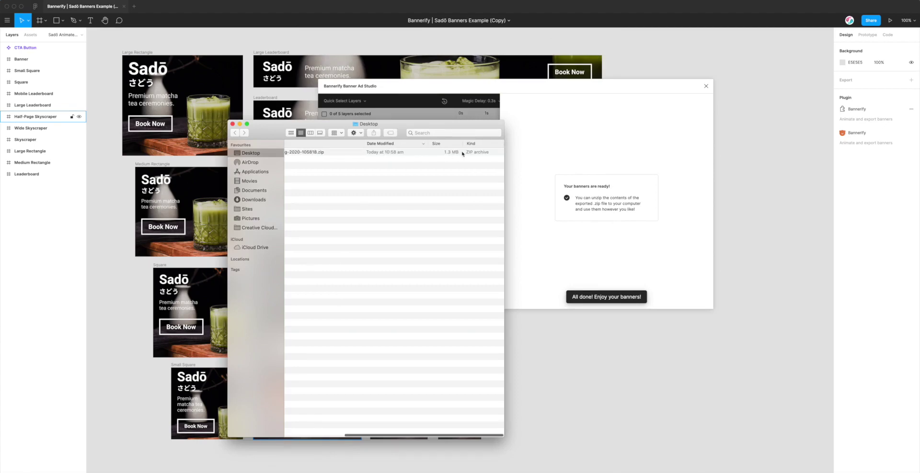
{"action": "scroll", "coordinate": [430, 154], "scroll_direction": "left", "scroll_amount": 5}
{"action": "double_click", "coordinate": [335, 152]}
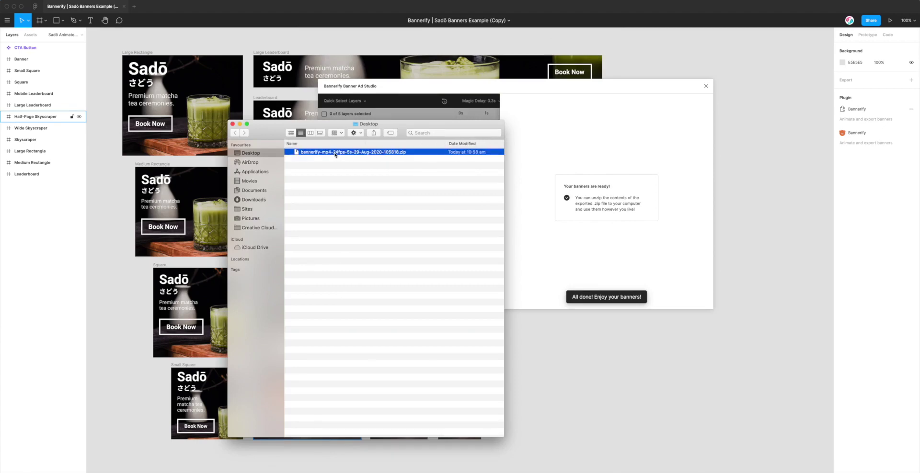
{"action": "double_click", "coordinate": [341, 153]}
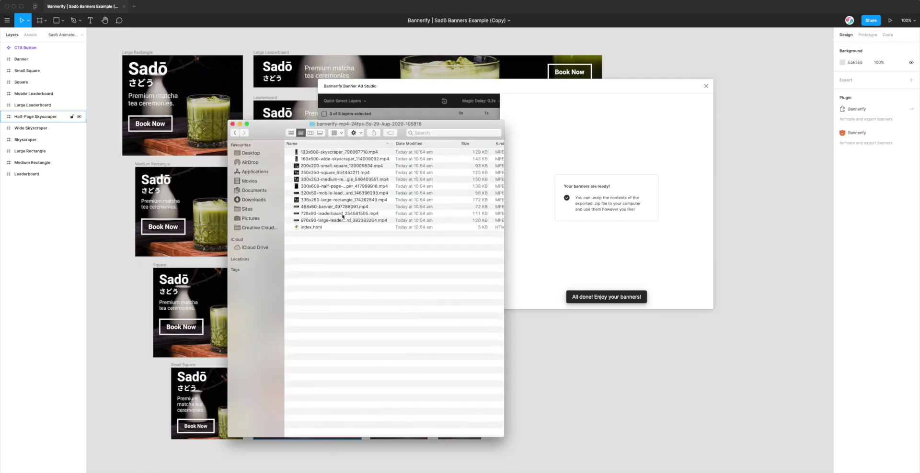
Widen the Name column and Quick Look the 120x600, 160x600 and 200x200 banner videos.
{"action": "left_click_drag", "start_coordinate": [394, 147], "coordinate": [432, 144]}
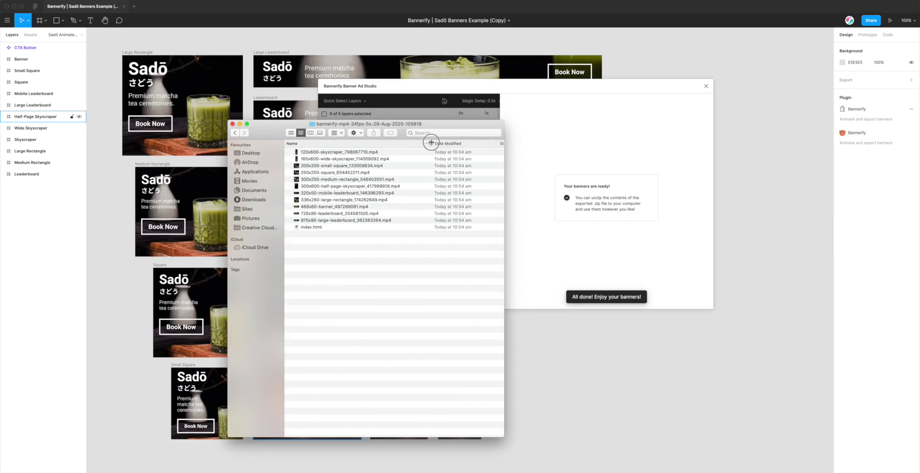
{"action": "scroll", "coordinate": [358, 194], "scroll_direction": "right", "scroll_amount": 1}
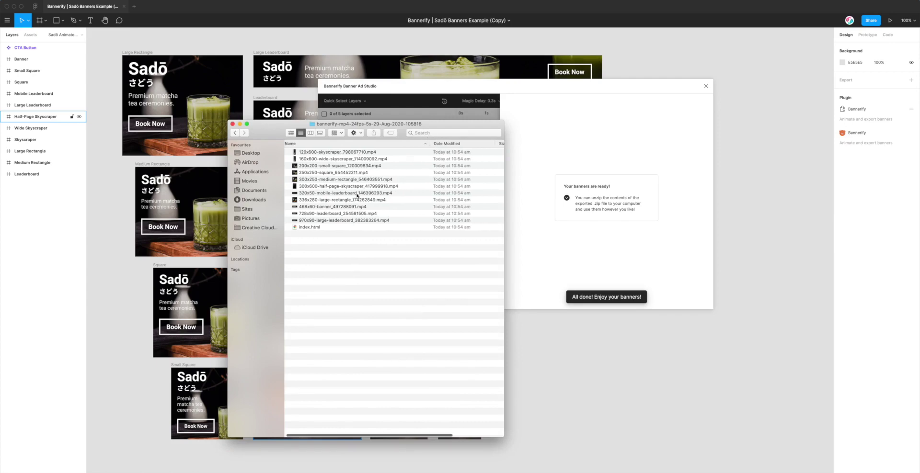
{"action": "left_click", "coordinate": [352, 153]}
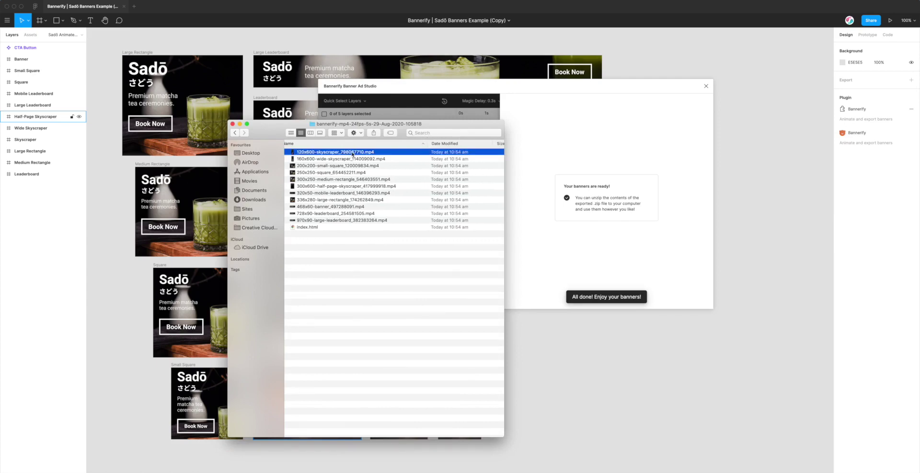
{"action": "key", "text": "space"}
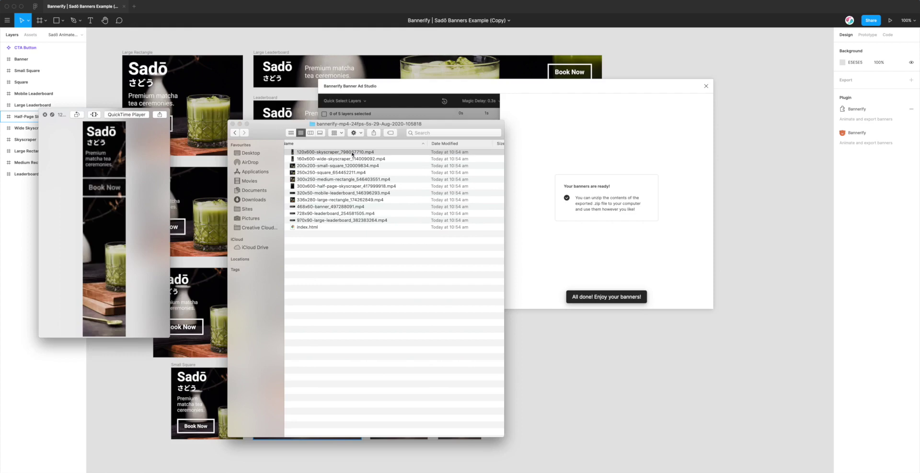
{"action": "key", "text": "Down"}
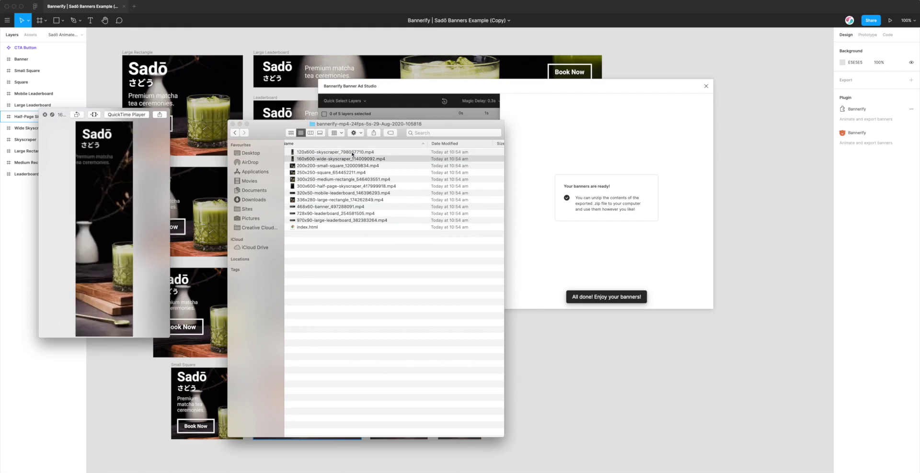
{"action": "key", "text": "Down"}
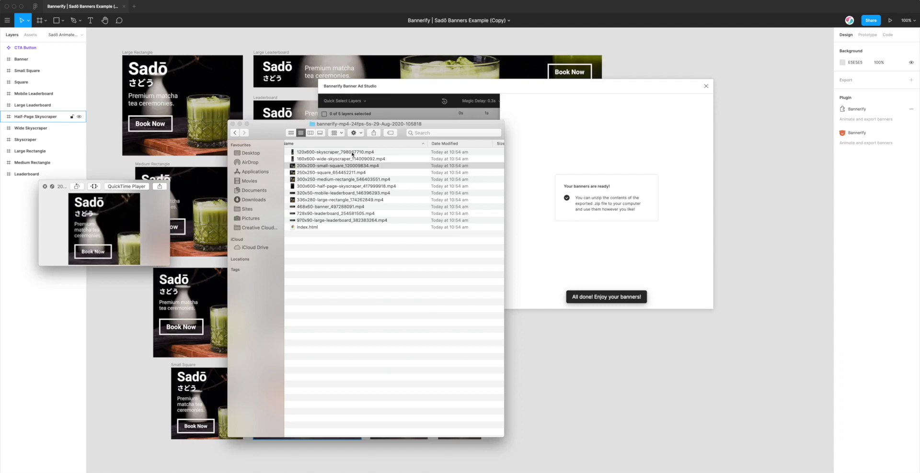
Close the preview and open index.html in the browser.
{"action": "key", "text": "space"}
{"action": "left_click", "coordinate": [313, 228]}
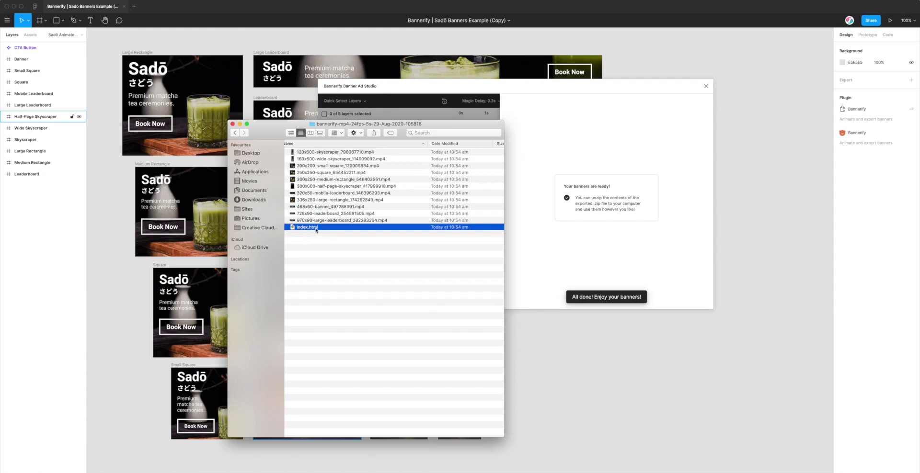
{"action": "double_click", "coordinate": [316, 228]}
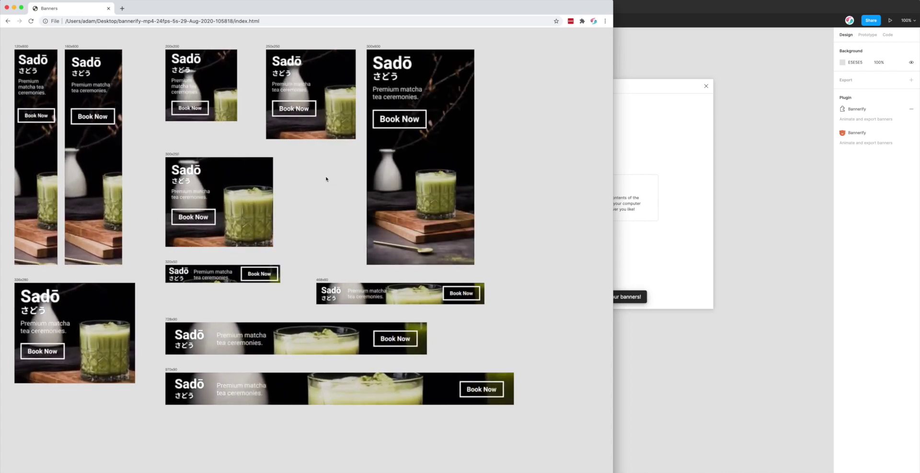
Show playback controls on the 300x600 banner video, then close the Chrome preview tab.
{"action": "right_click", "coordinate": [404, 169]}
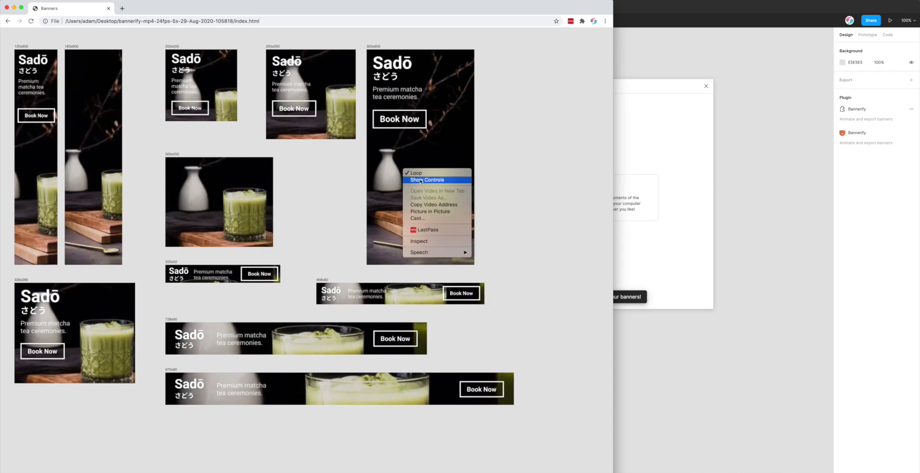
{"action": "left_click", "coordinate": [420, 180]}
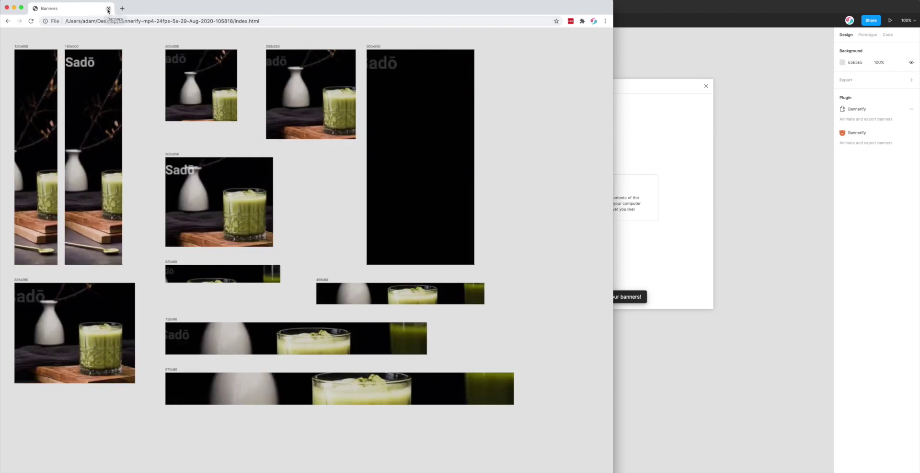
{"action": "left_click", "coordinate": [108, 8]}
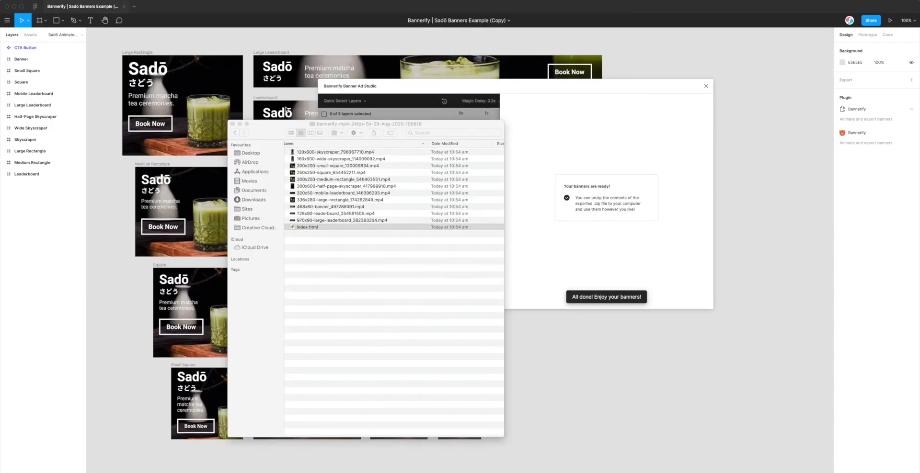
Close the Finder export folder window and nudge the Bannerify window down-left.
{"action": "left_click_drag", "start_coordinate": [386, 125], "coordinate": [327, 134]}
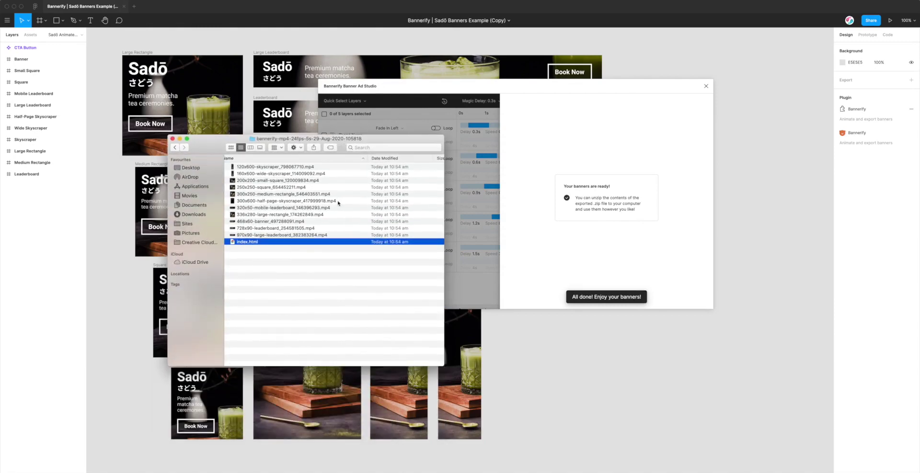
{"action": "scroll", "coordinate": [296, 236], "scroll_direction": "left", "scroll_amount": 1}
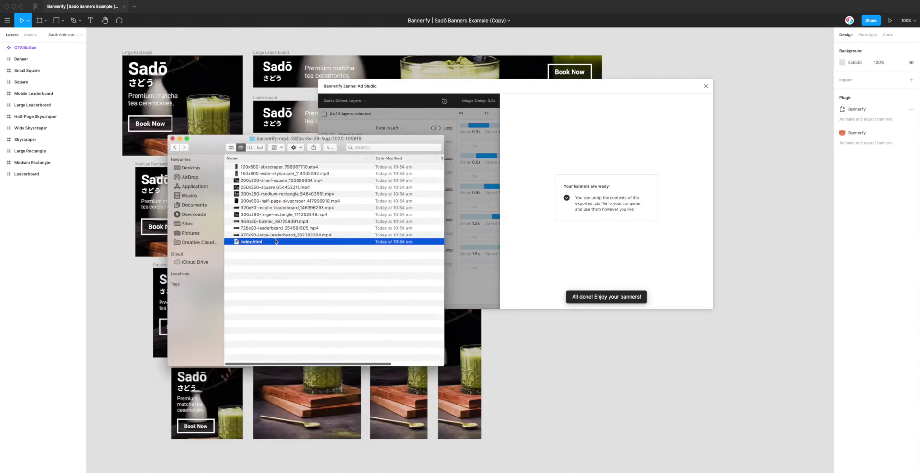
{"action": "left_click_drag", "start_coordinate": [341, 141], "coordinate": [387, 137]}
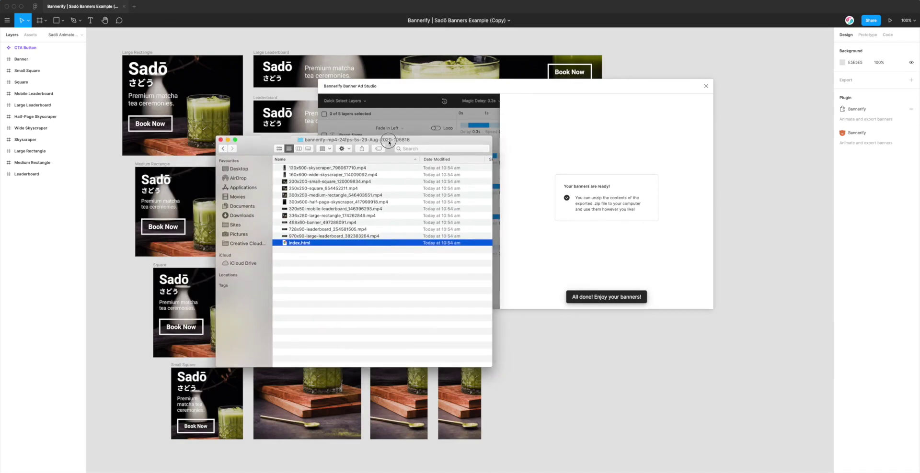
{"action": "left_click", "coordinate": [218, 136]}
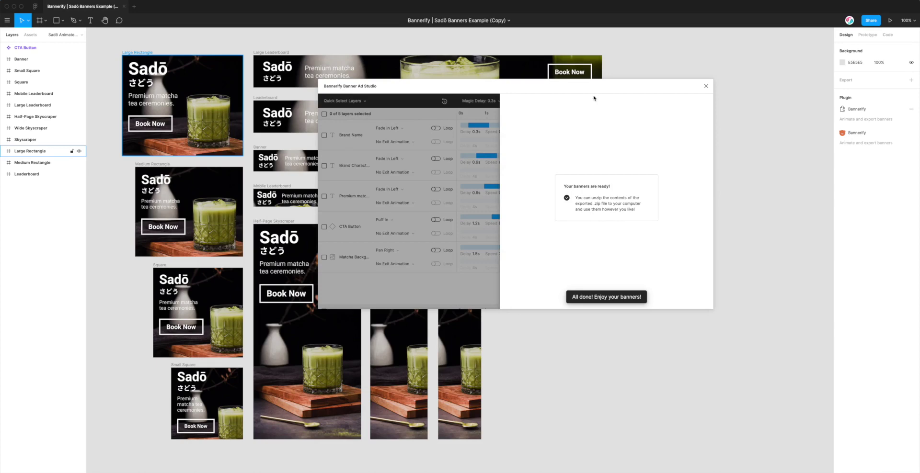
{"action": "left_click_drag", "start_coordinate": [593, 90], "coordinate": [578, 99]}
Deselect the Large Rectangle banner and close the Bannerify plugin window.
{"action": "key", "text": "Escape"}
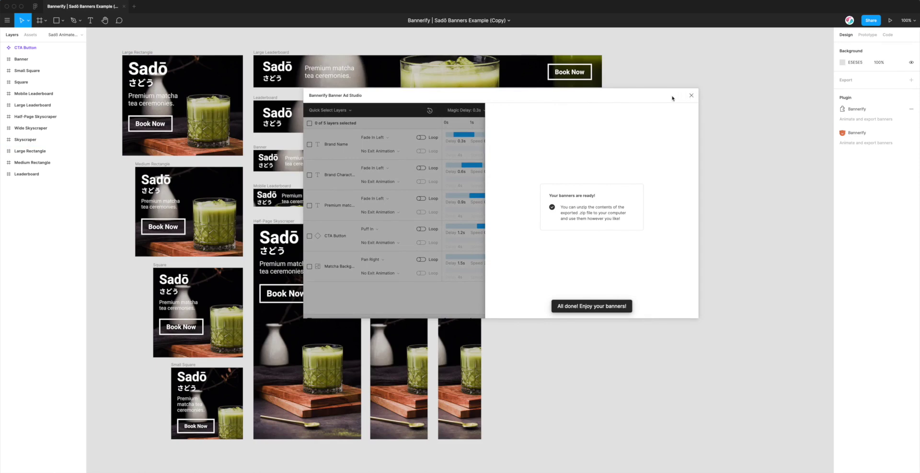
{"action": "left_click_drag", "start_coordinate": [679, 94], "coordinate": [684, 102]}
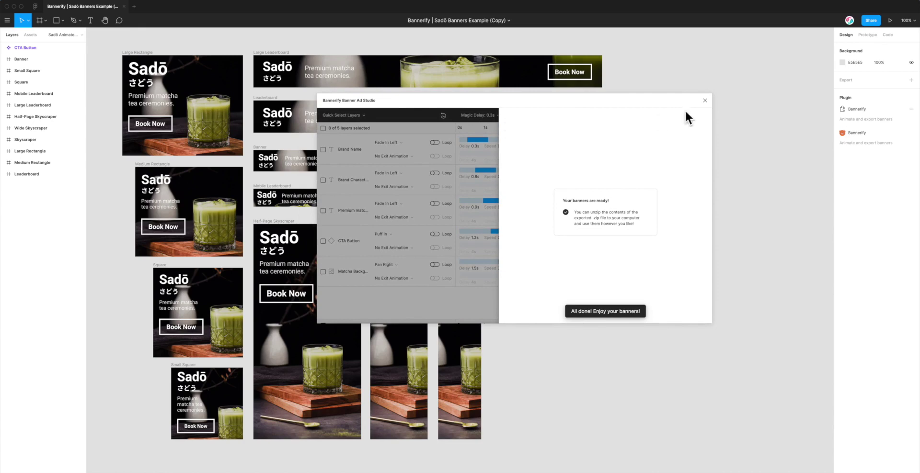
{"action": "left_click", "coordinate": [705, 101]}
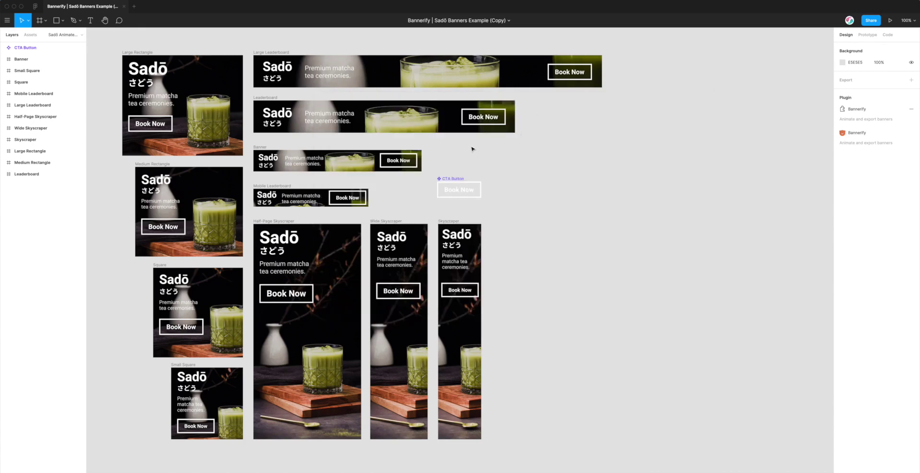
{"action": "scroll", "coordinate": [443, 149], "scroll_direction": "left", "scroll_amount": 2}
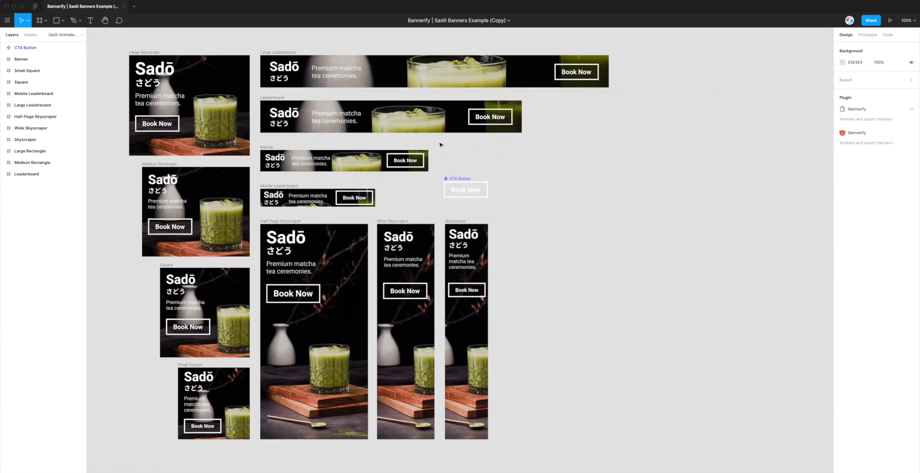
{"action": "scroll", "coordinate": [442, 144], "scroll_direction": "up", "scroll_amount": 1}
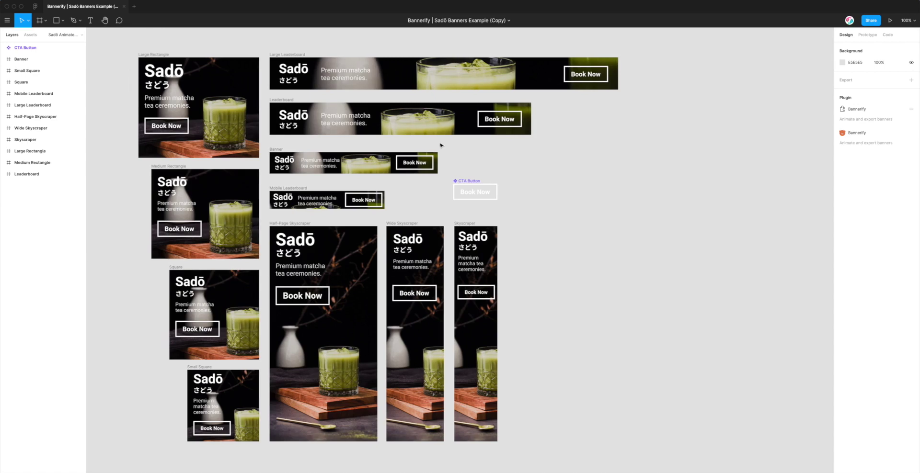
{"action": "scroll", "coordinate": [440, 145], "scroll_direction": "right", "scroll_amount": 1}
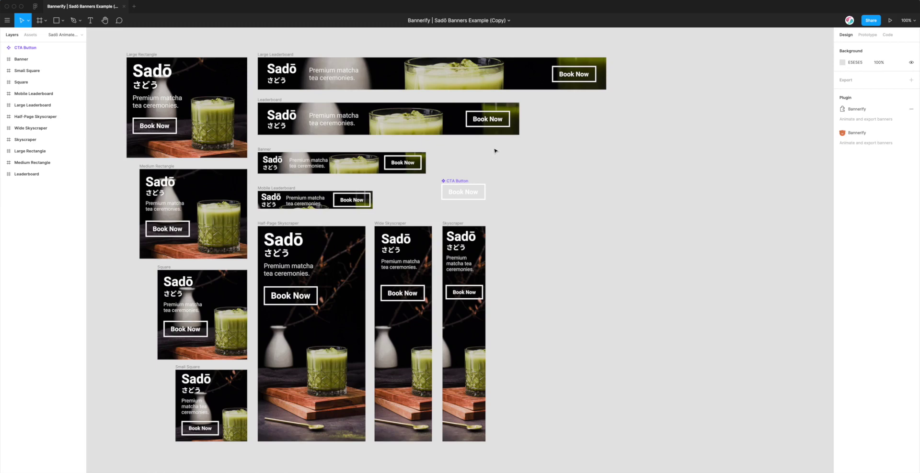
{"action": "scroll", "coordinate": [495, 151], "scroll_direction": "right", "scroll_amount": 1}
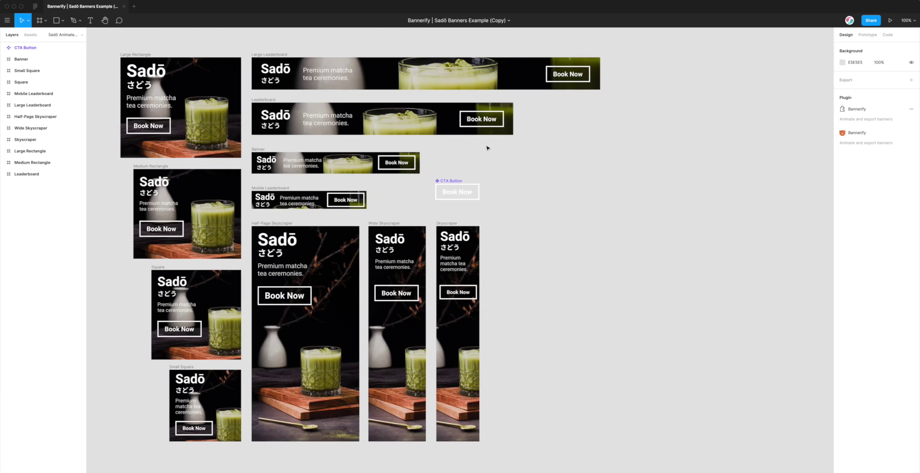
{"action": "scroll", "coordinate": [489, 147], "scroll_direction": "right", "scroll_amount": 1}
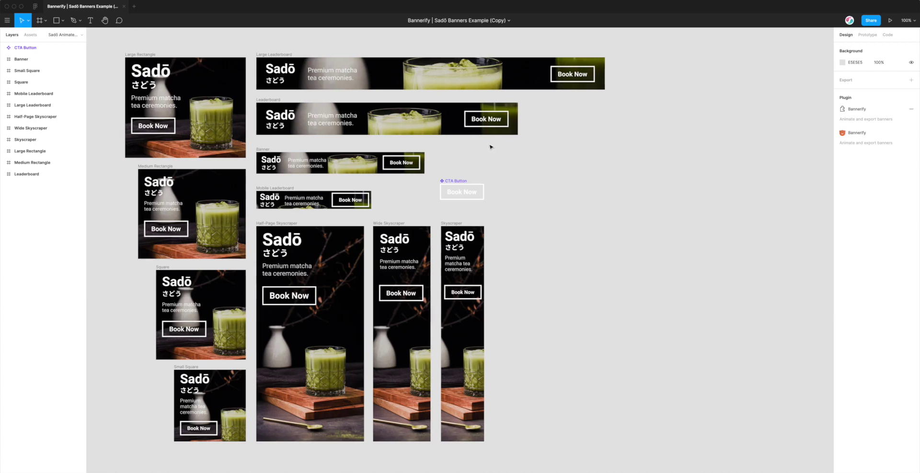
{"action": "scroll", "coordinate": [489, 146], "scroll_direction": "left", "scroll_amount": 1}
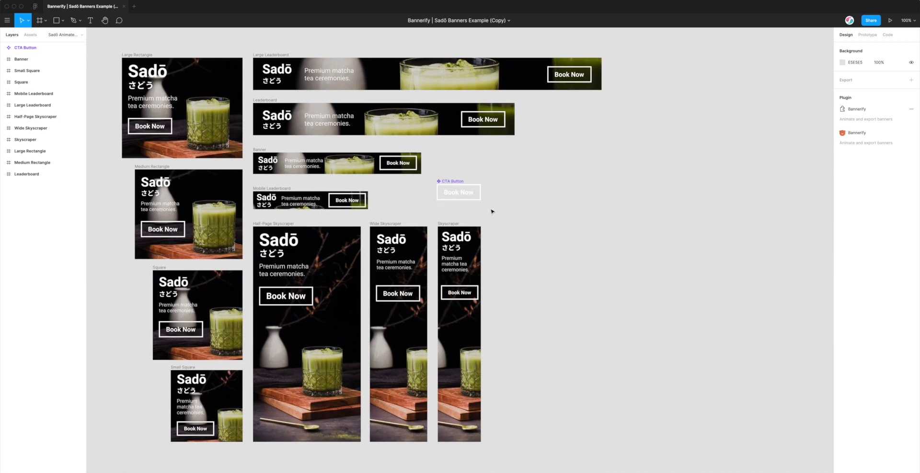
{"action": "scroll", "coordinate": [493, 209], "scroll_direction": "down", "scroll_amount": 1}
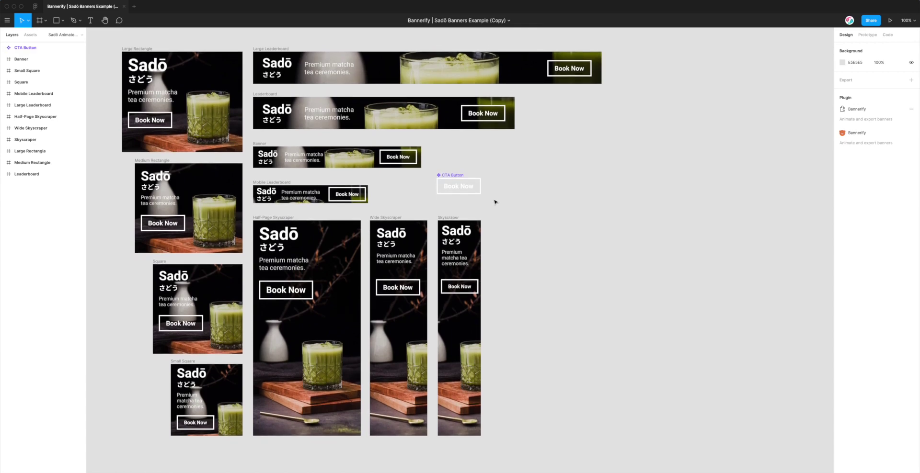